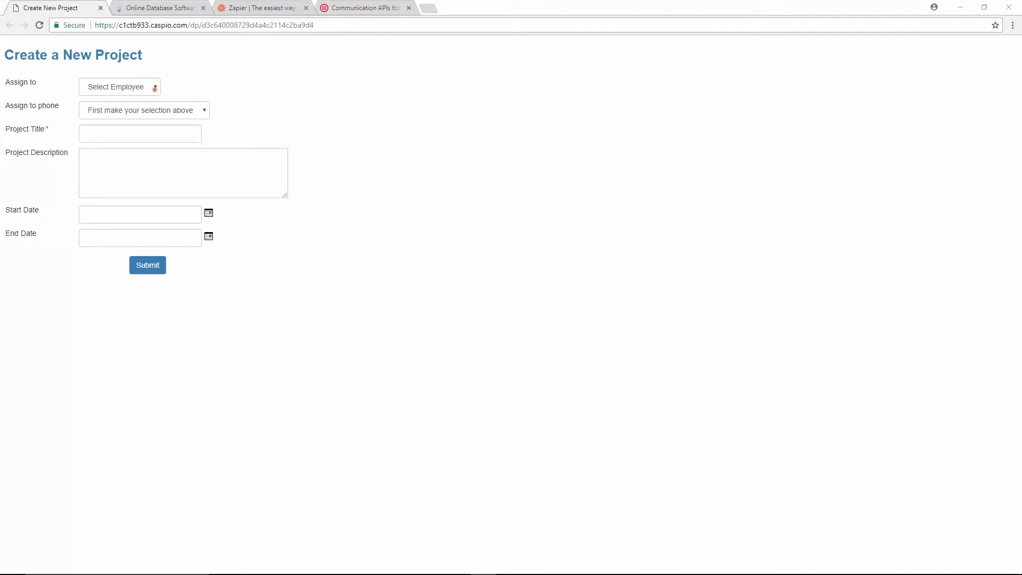
- Assign the new project to one employee, then switch it to a different employee so the phone field updates
left_click(154, 87)
left_click(145, 107)
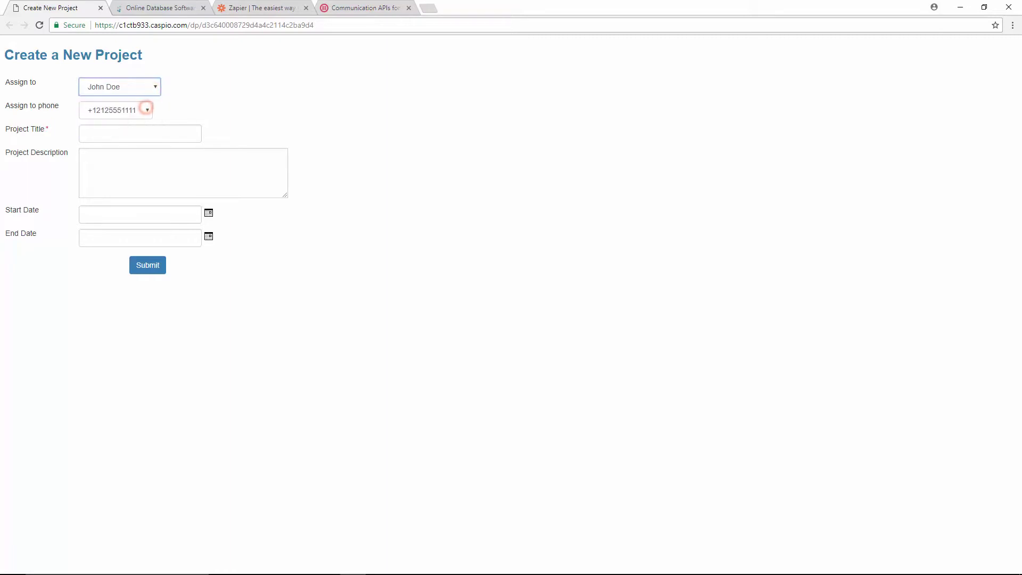
left_click(145, 87)
left_click(132, 120)
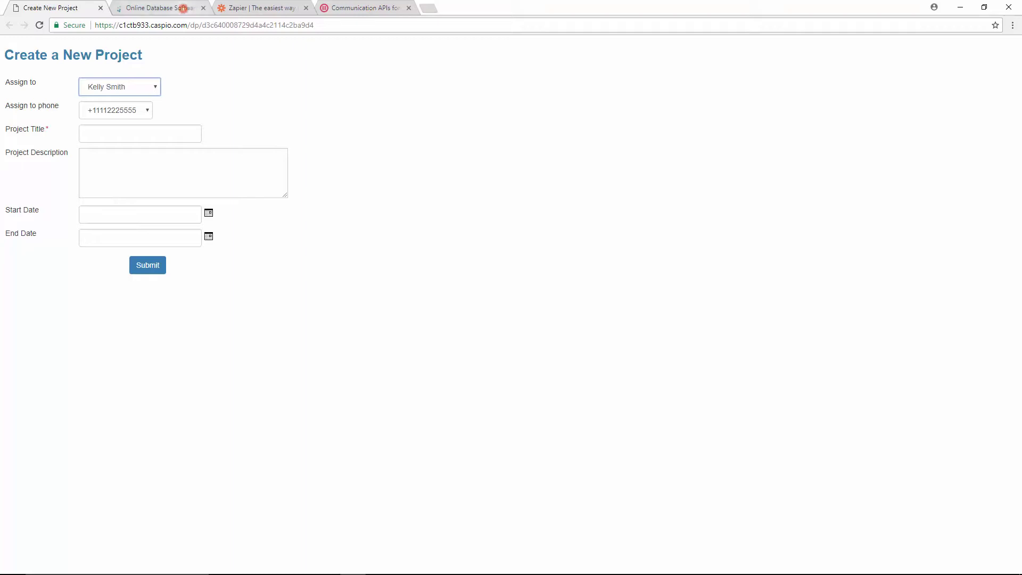
key("ctrl+Tab")
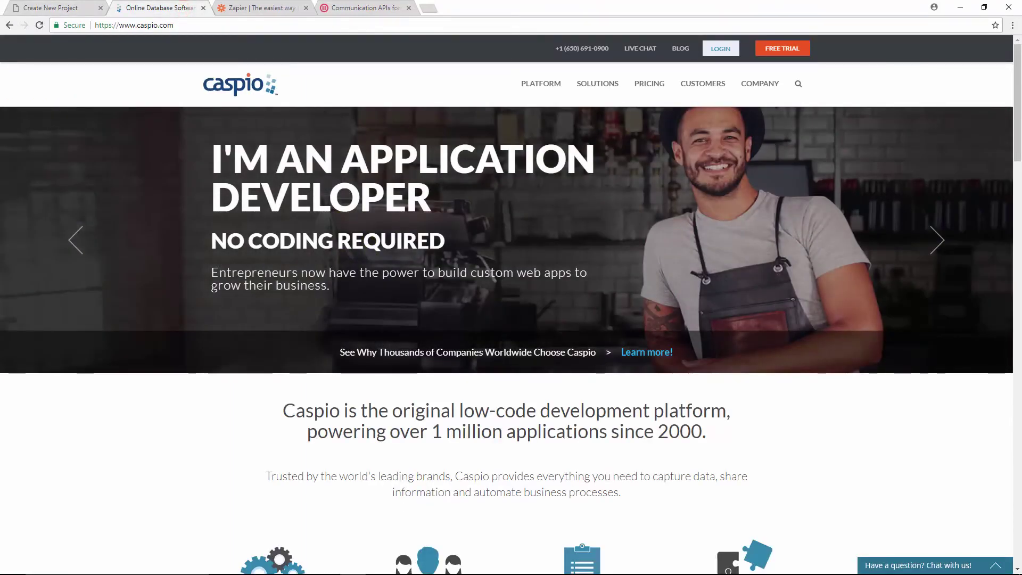
key("ctrl+Tab")
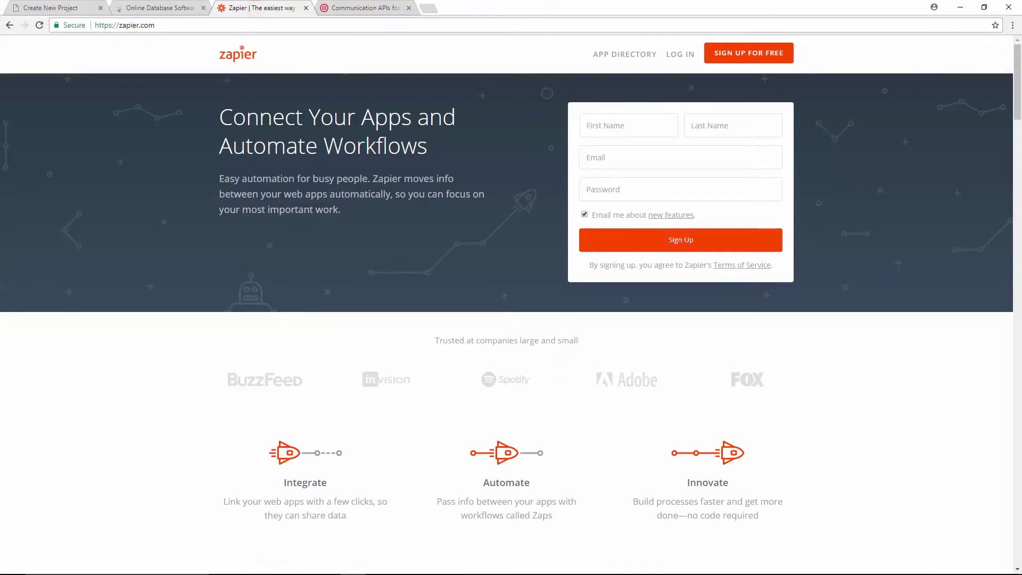
left_click(372, 8)
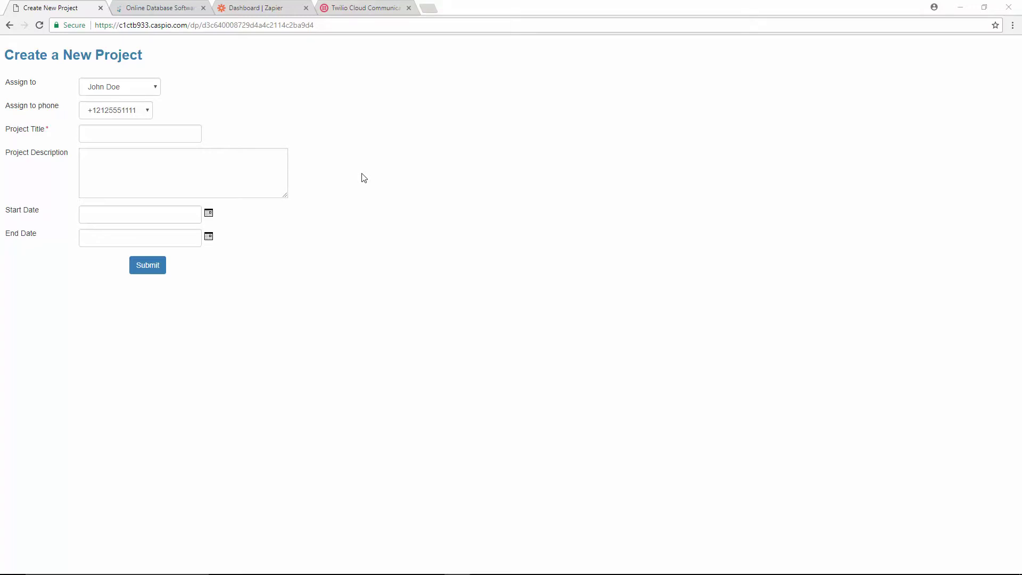
- Back in Zapier, create a new Zap named 'SMS Alert' and go to the trigger app search
key("ctrl+3")
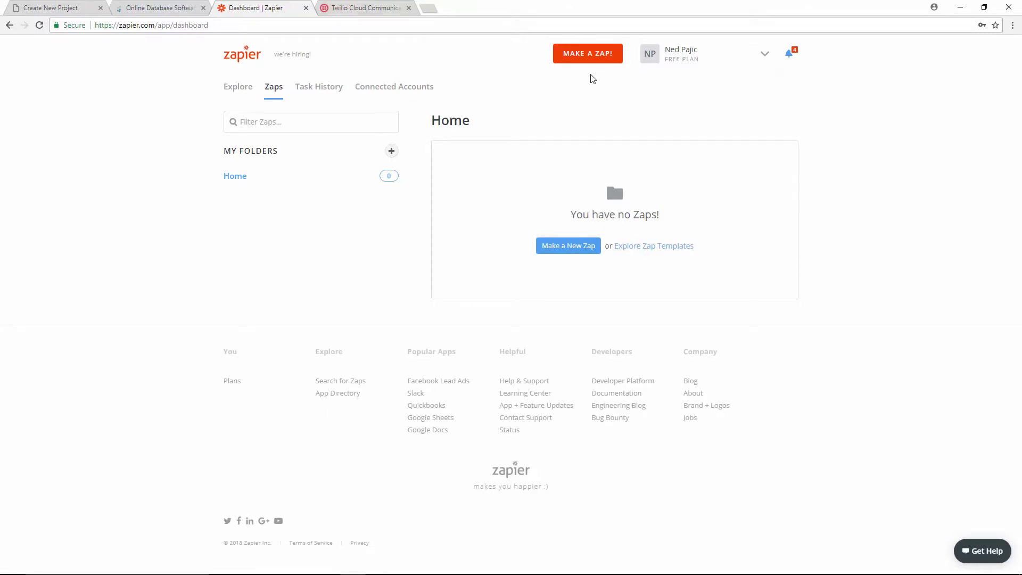
left_click(590, 59)
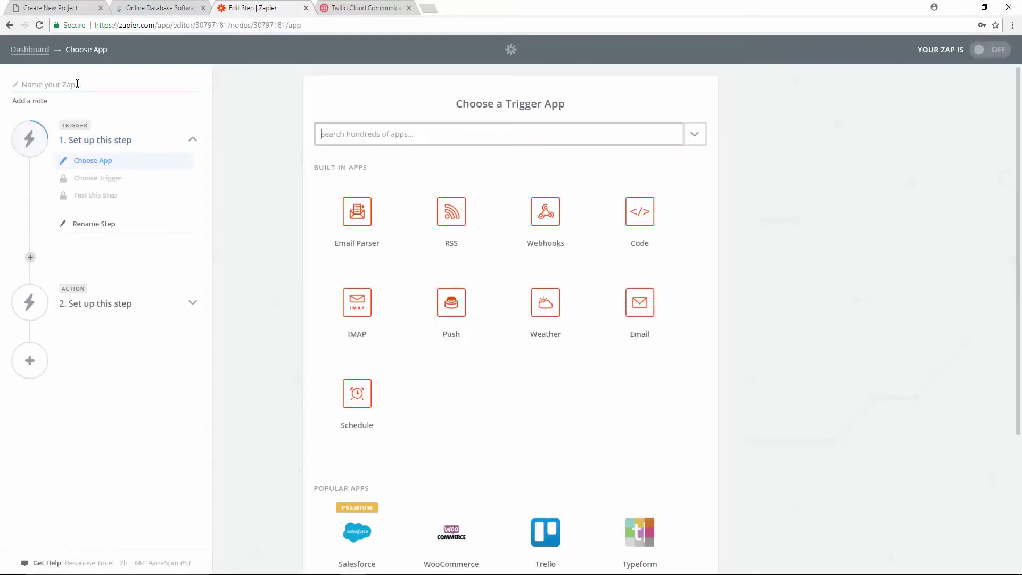
left_click(77, 84)
type("SM")
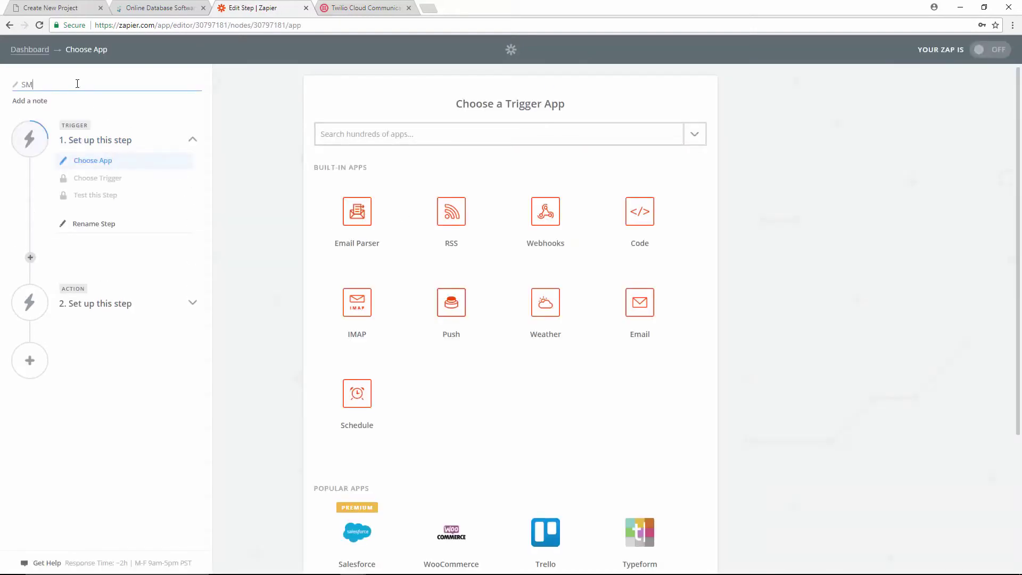
type("S Alert")
left_click(439, 135)
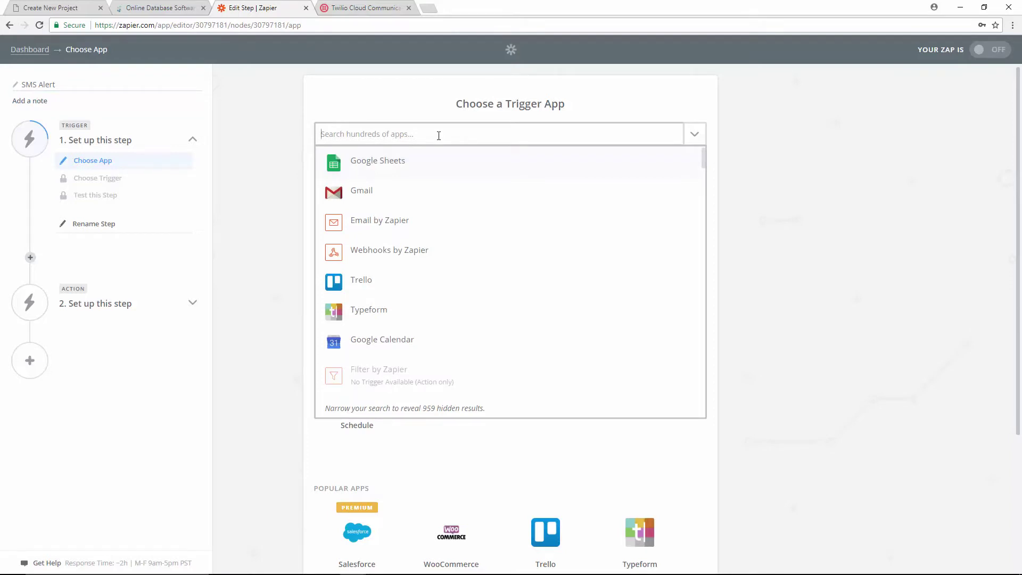
- Search 'caspio' and set the trigger to Caspio Cloud Database's New Record event
type("caspio")
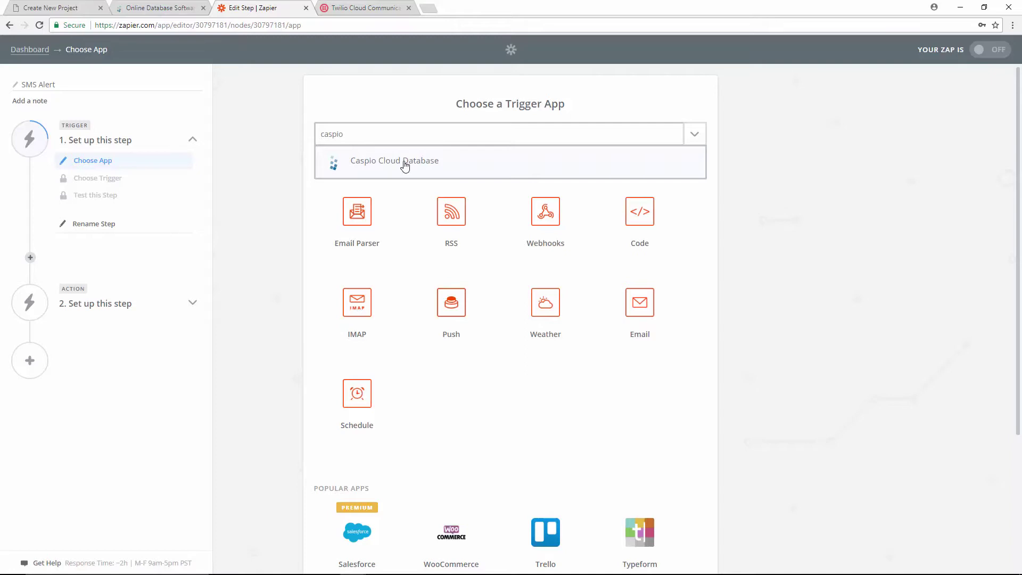
left_click(408, 161)
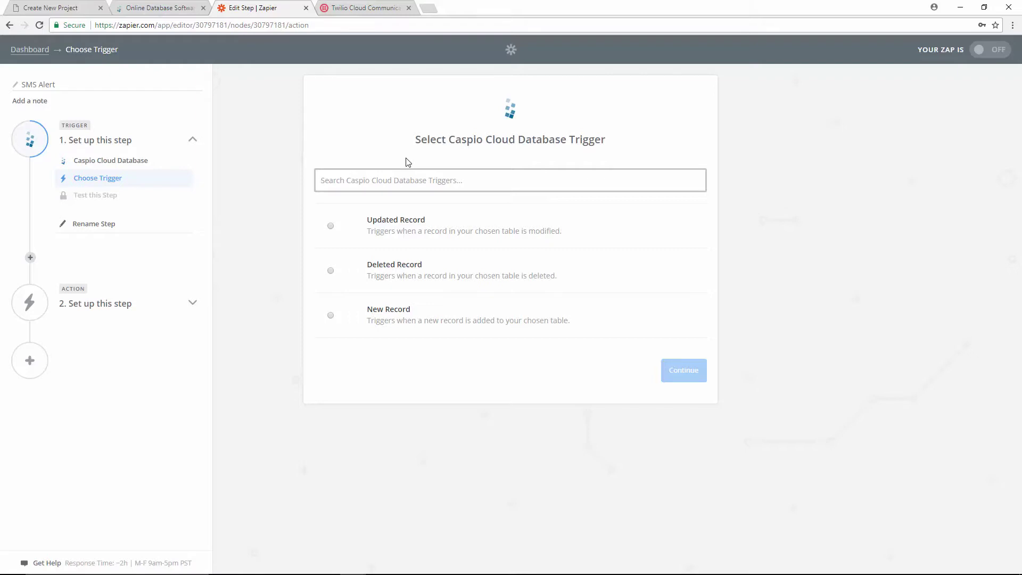
left_click(330, 315)
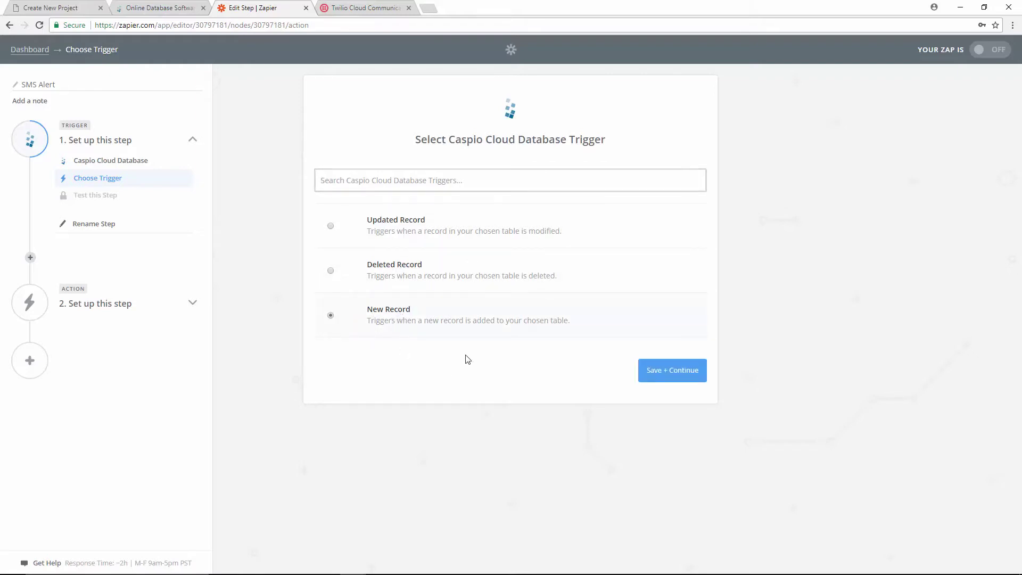
left_click(665, 376)
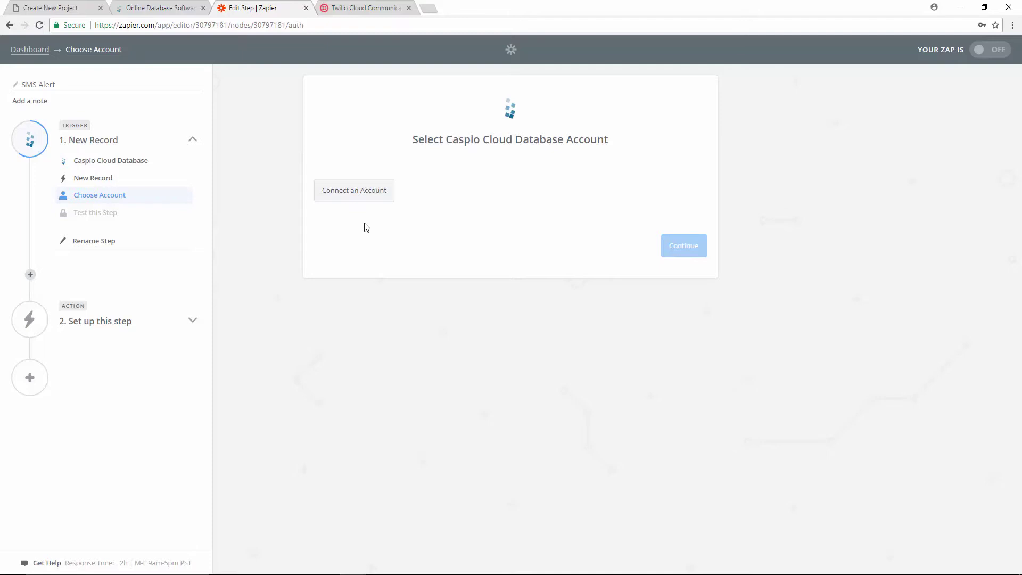
- Connect a Caspio account by pasting its subdomain and allowing Zapier access
left_click(361, 193)
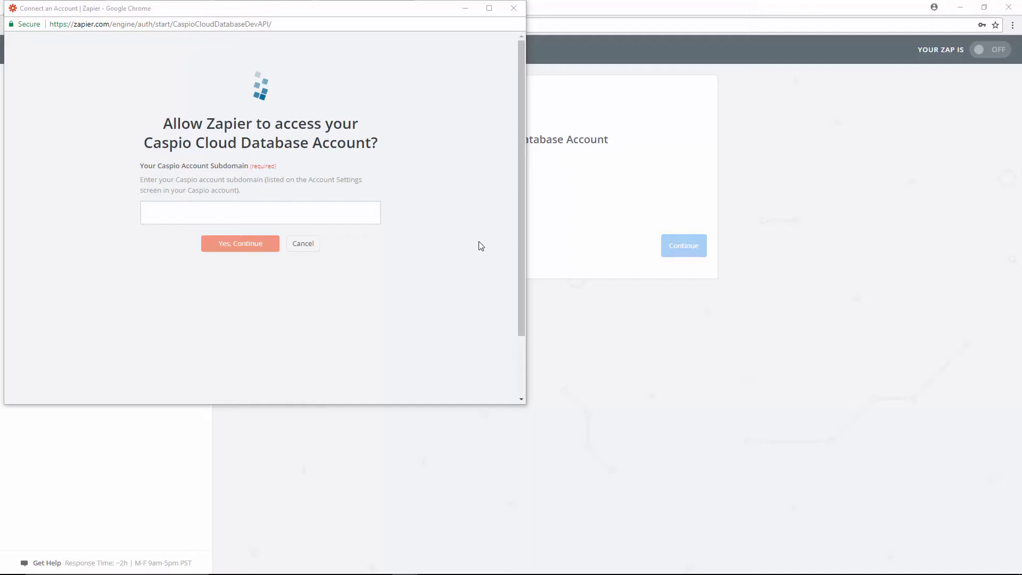
left_click(370, 219)
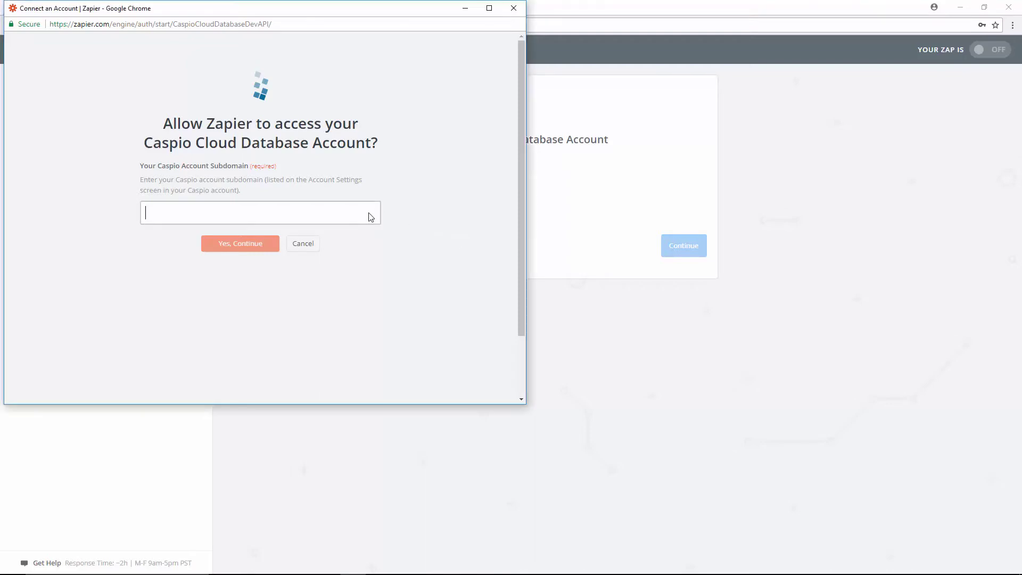
key("ctrl+v")
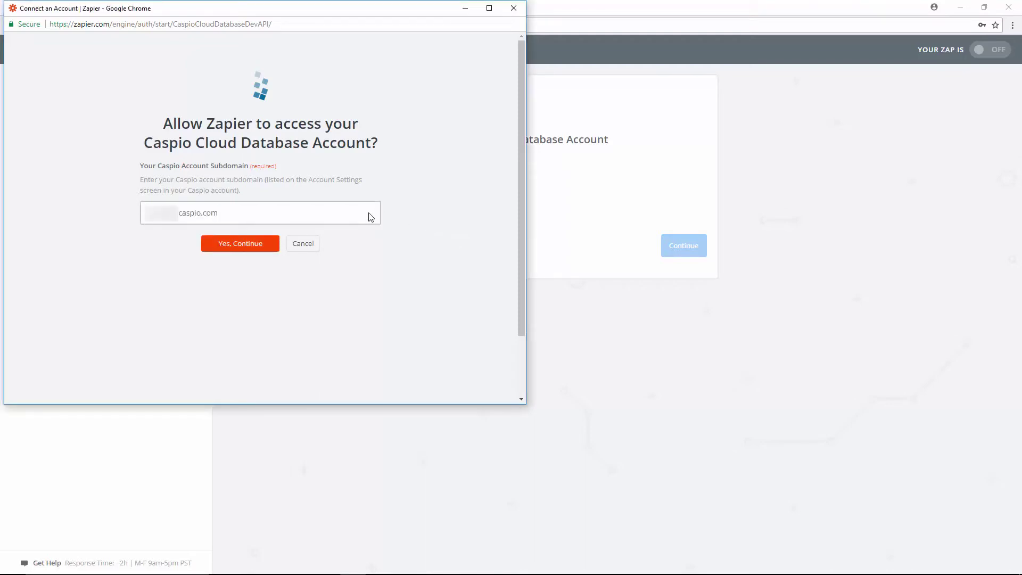
left_click(244, 249)
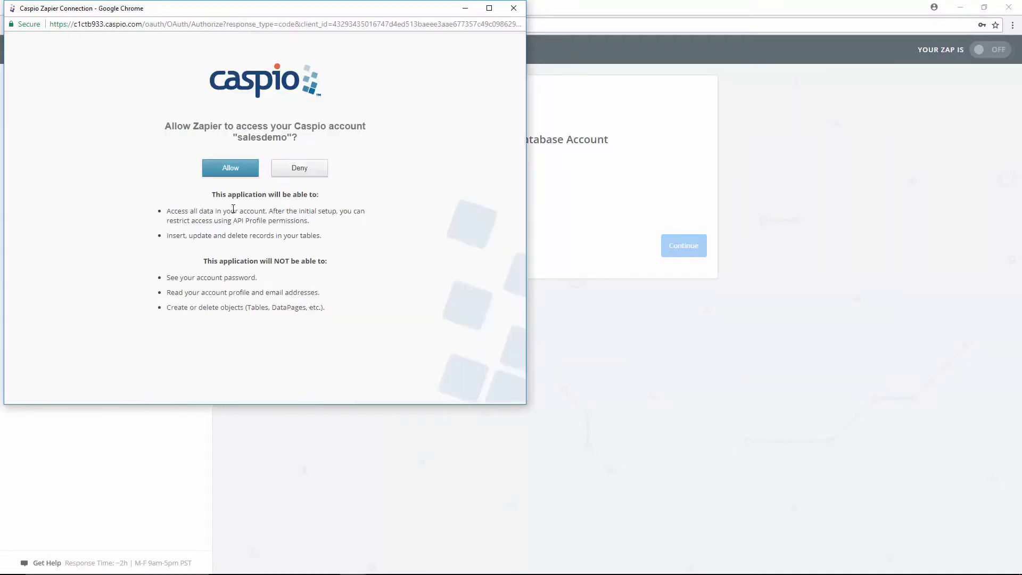
left_click(228, 170)
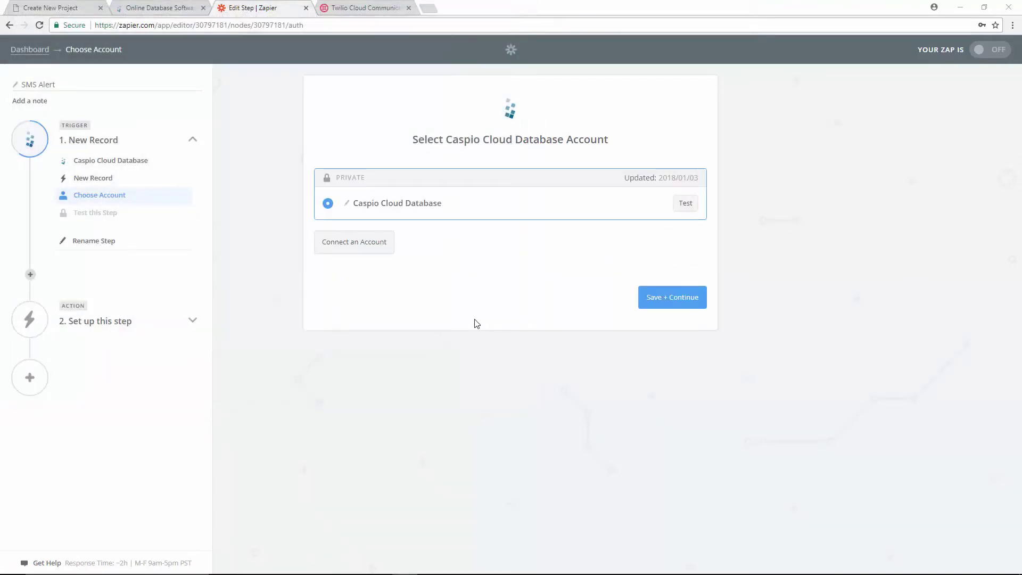
- Keep the connected account and pick zapier_tbl_sms_projects as the monitored table
left_click(666, 301)
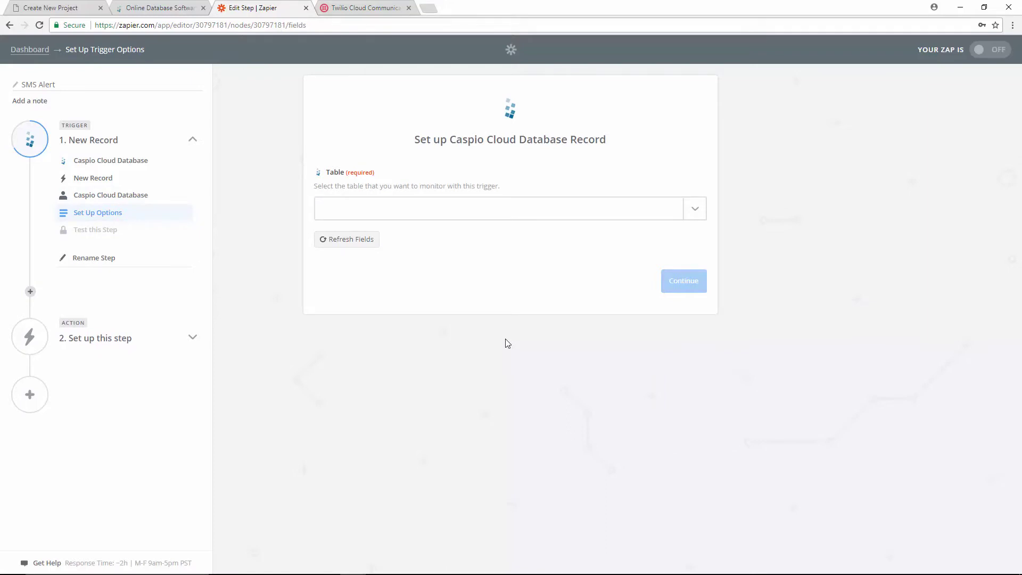
left_click(697, 210)
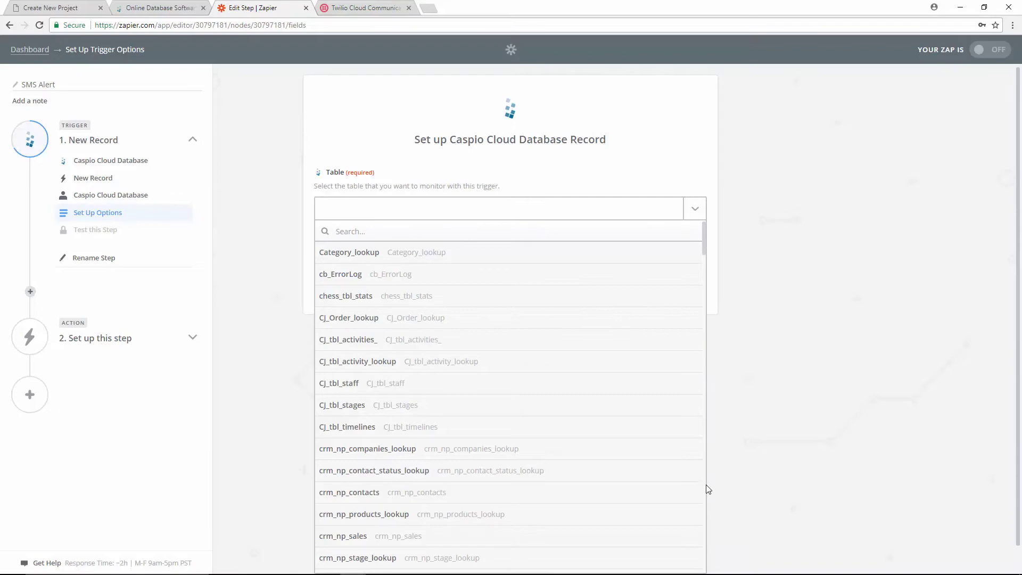
scroll(705, 314, "down", 20)
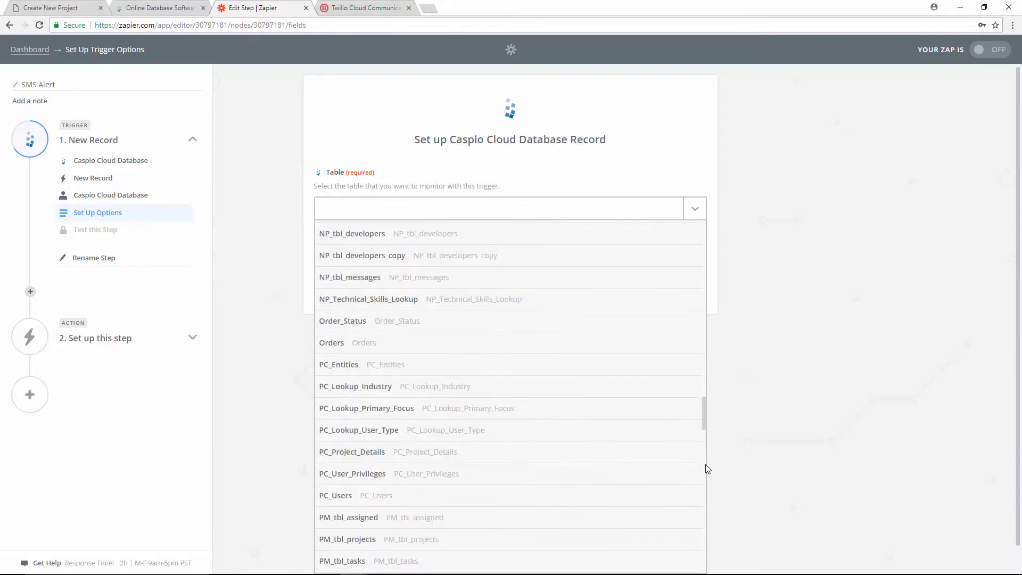
scroll(705, 553, "down", 3)
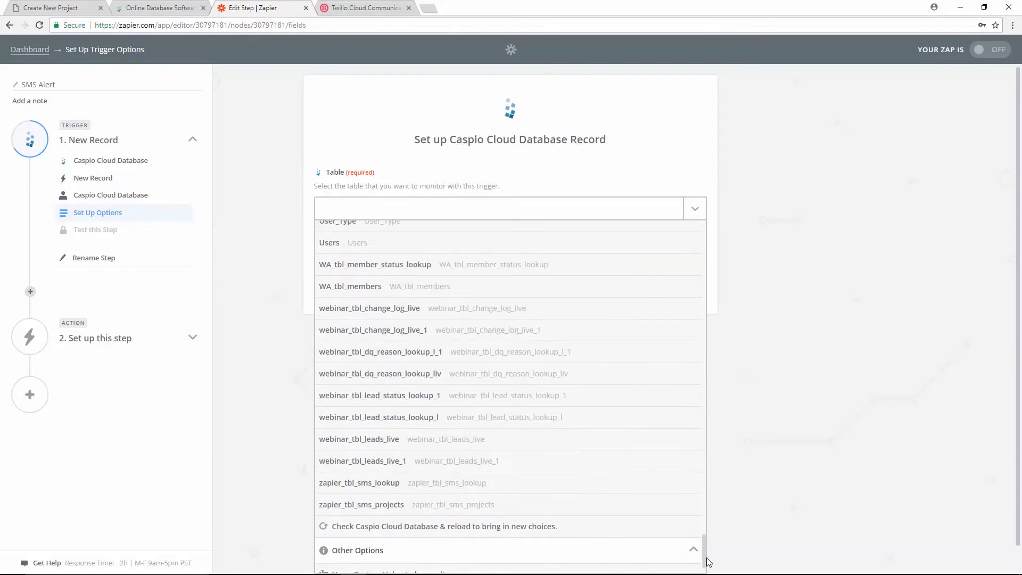
left_click(366, 506)
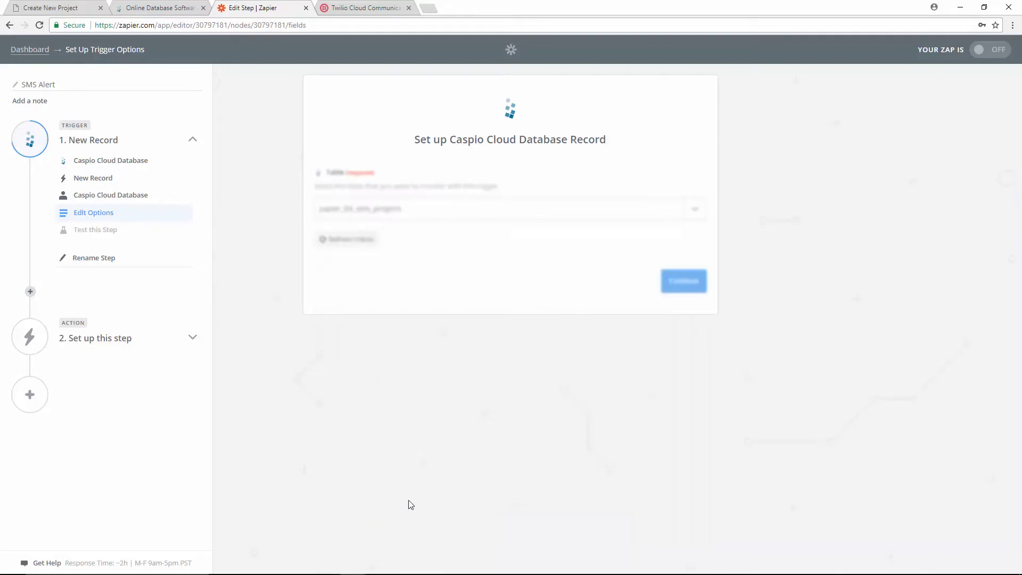
- Test the Caspio trigger by fetching a sample record
left_click(677, 288)
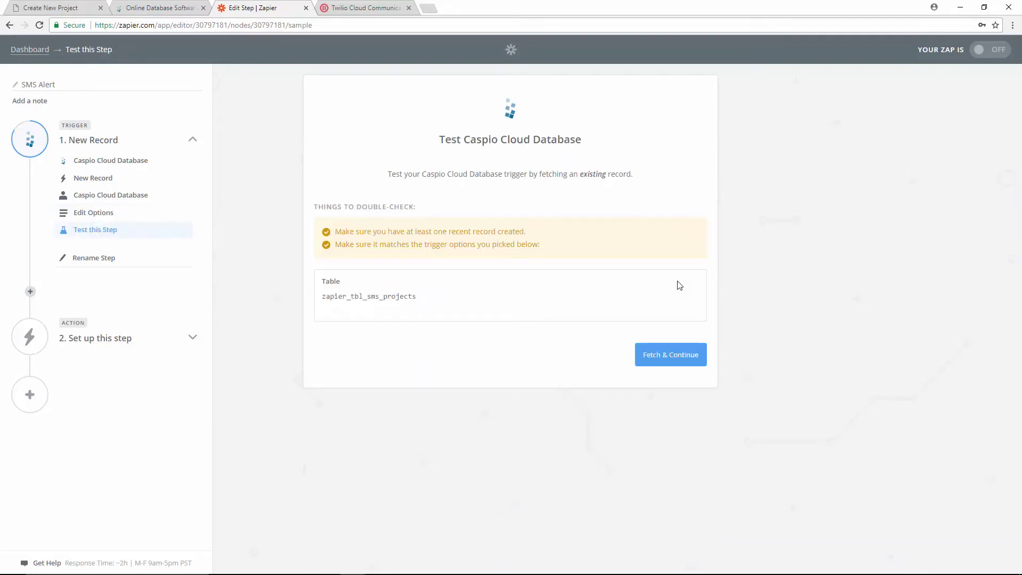
left_click(672, 357)
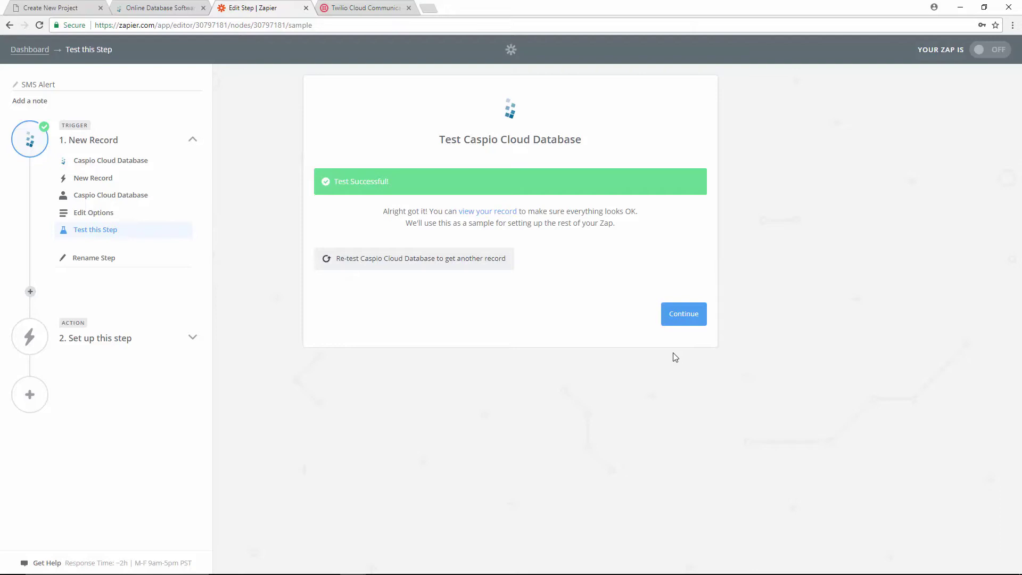
- For the action step, search 'twi' and select Twilio
left_click(682, 320)
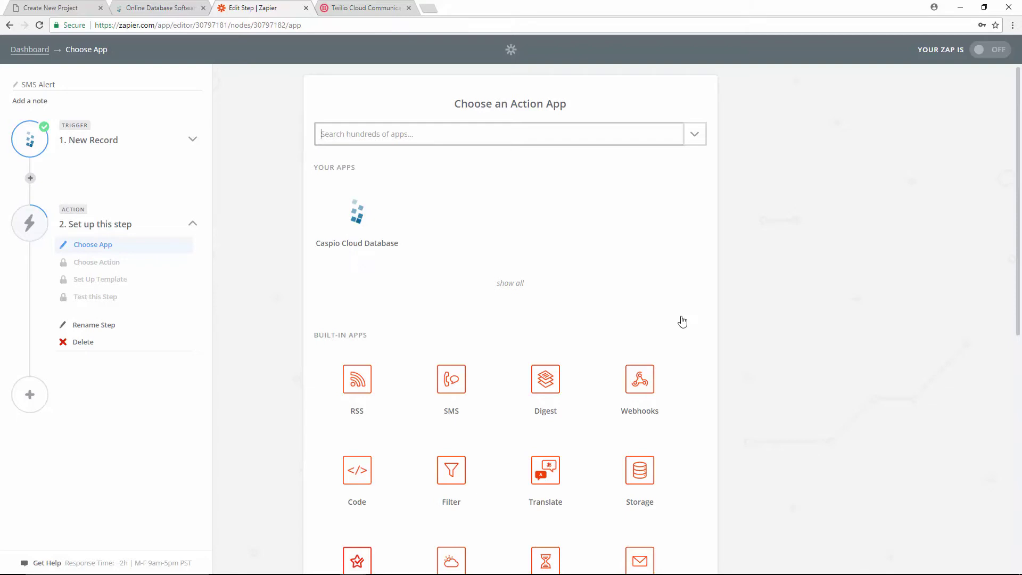
left_click(489, 131)
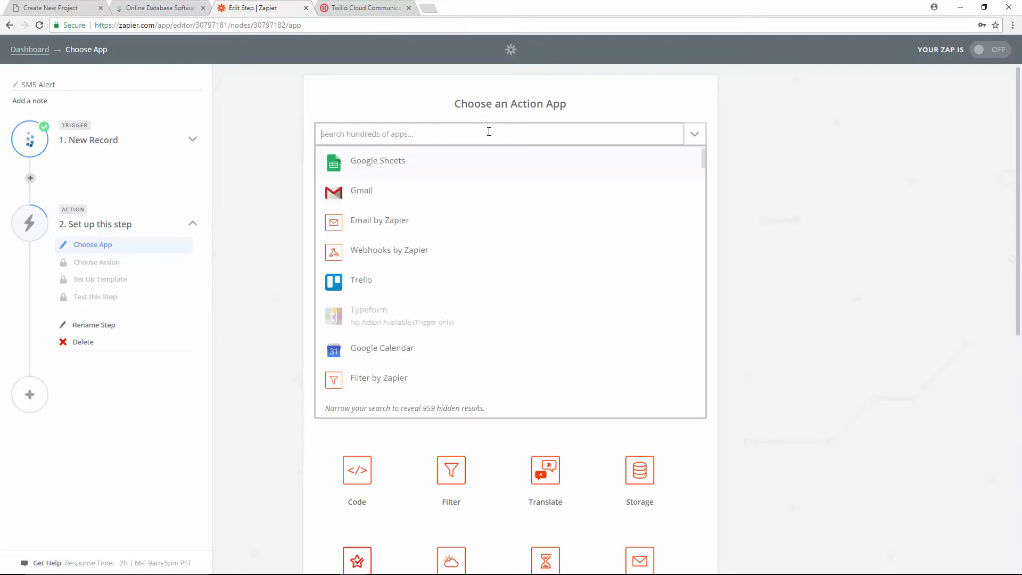
type("twi")
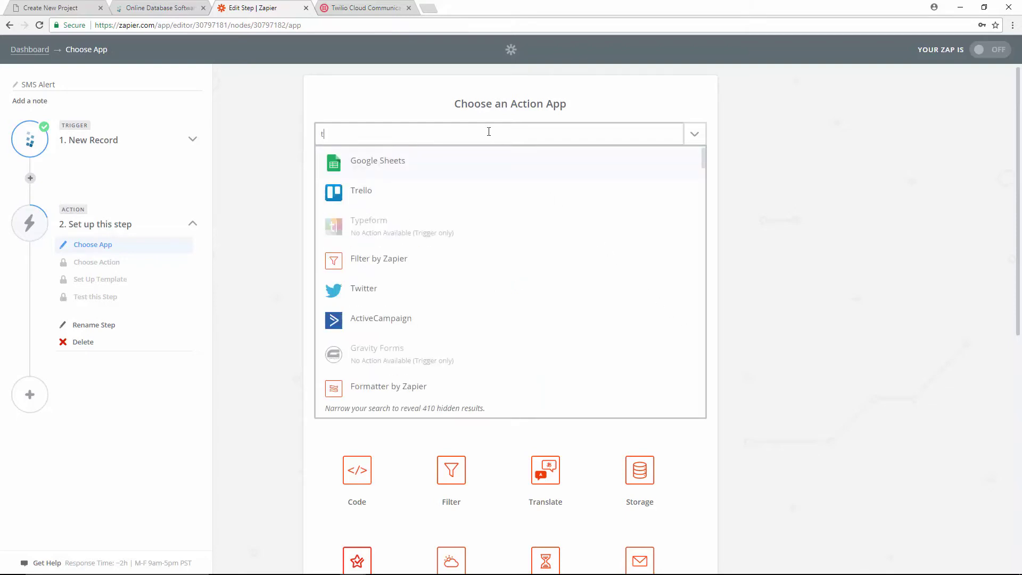
left_click(407, 190)
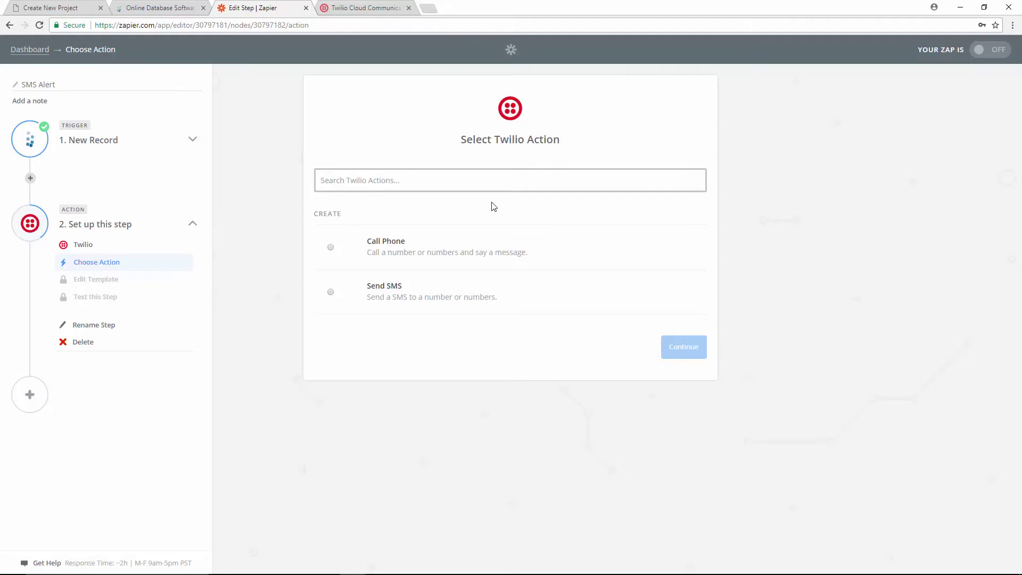
- Choose Send SMS as the Twilio action and save it
left_click(330, 293)
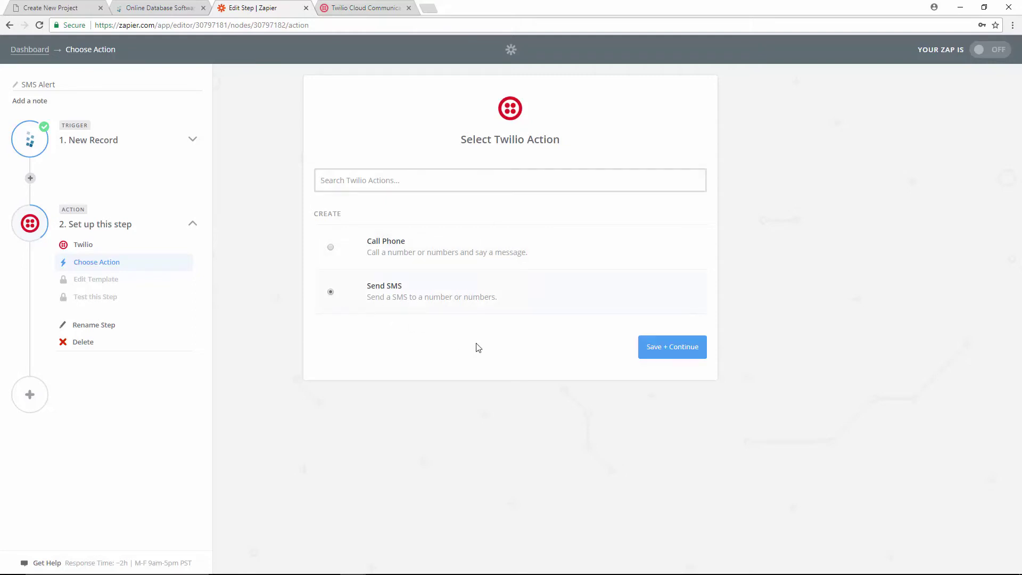
left_click(674, 349)
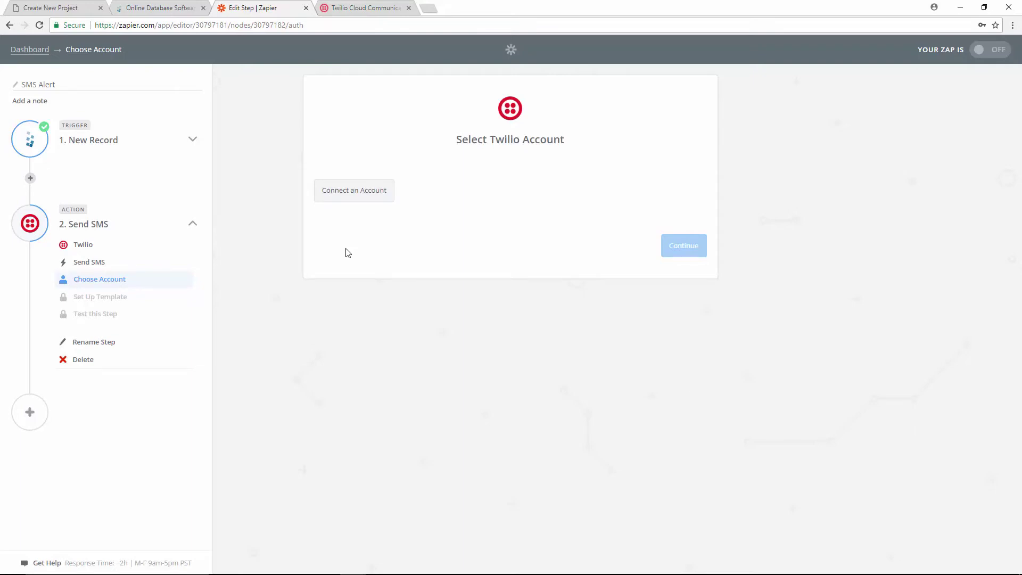
- Connect a Twilio account by pasting its Account SID and Auth Token
left_click(356, 195)
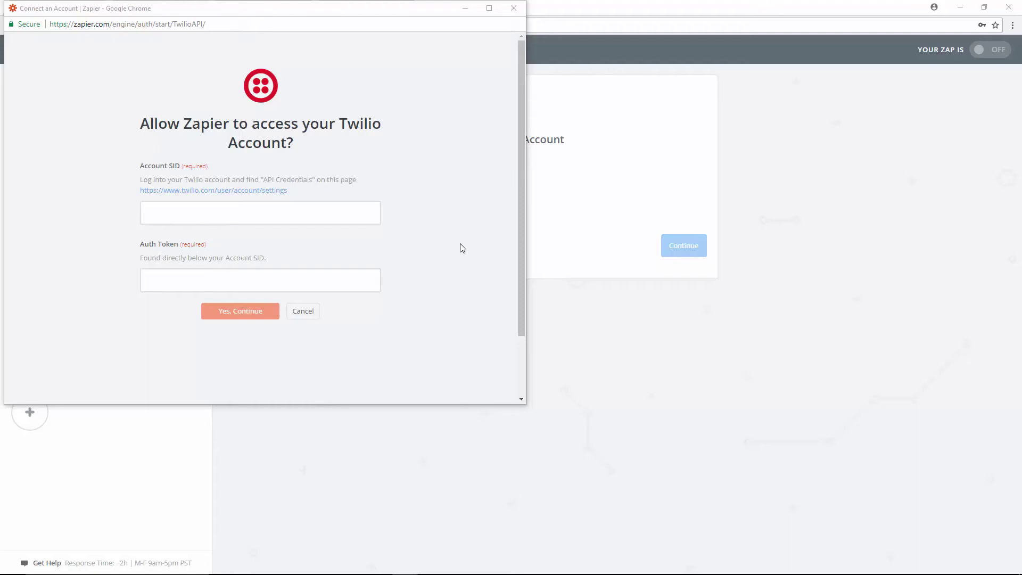
left_click(349, 215)
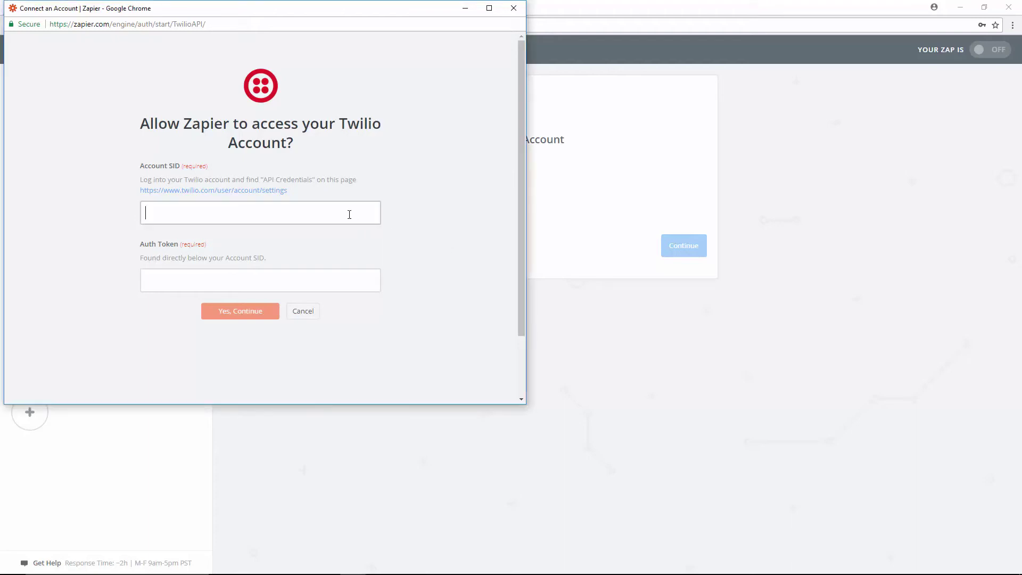
key("ctrl+v")
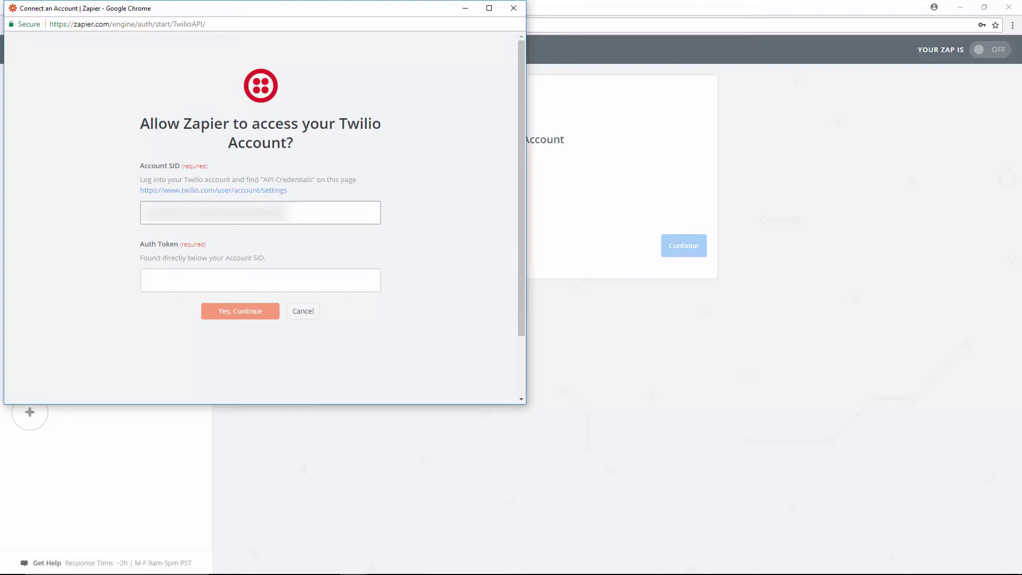
key("alt+Tab")
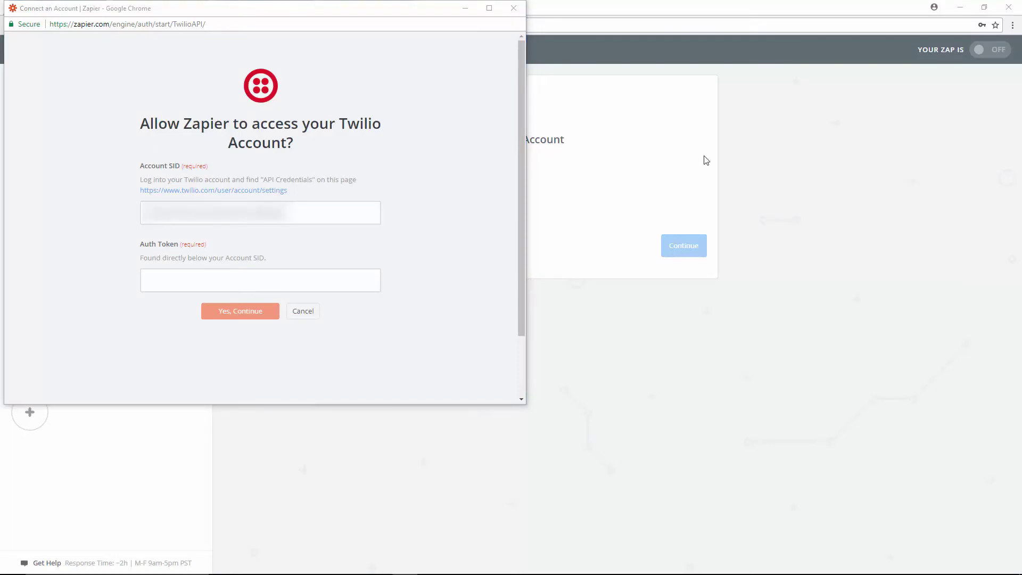
left_click(298, 282)
key("ctrl+v")
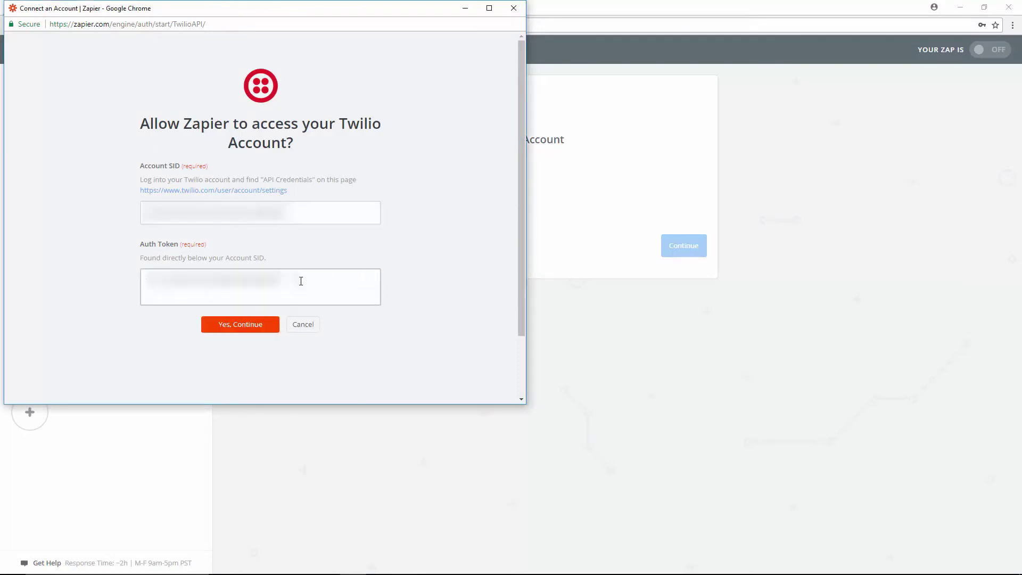
left_click(243, 329)
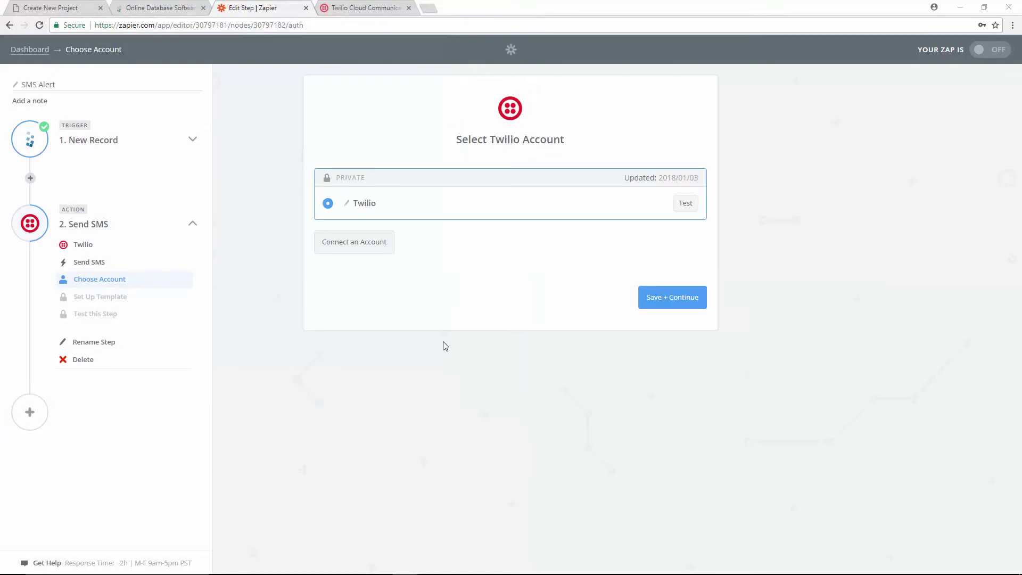
- Keep the connected Twilio account and continue to the SMS template
left_click(676, 305)
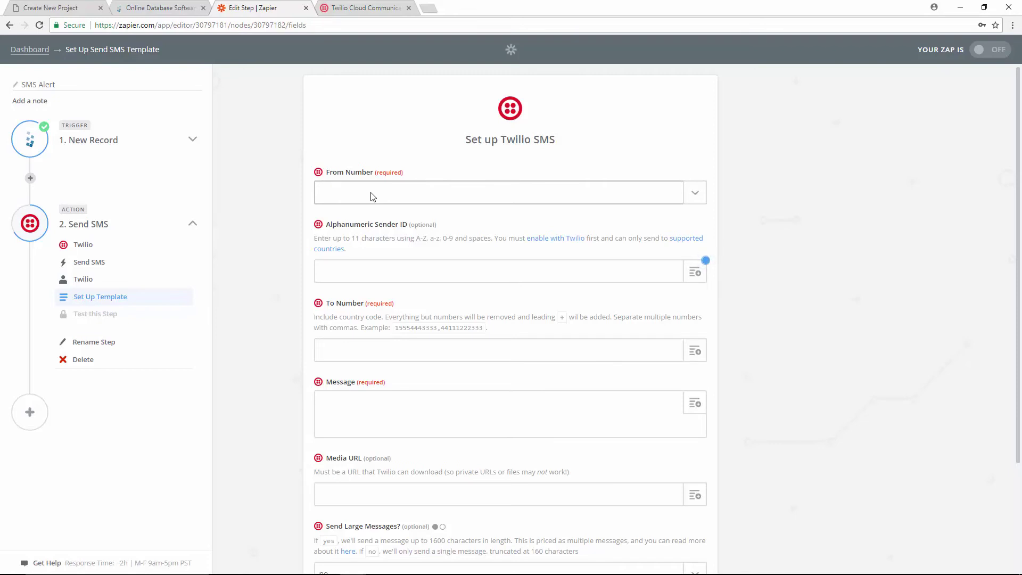
- Set the Twilio SMS From Number to the connected Twilio account's sending number
left_click(695, 198)
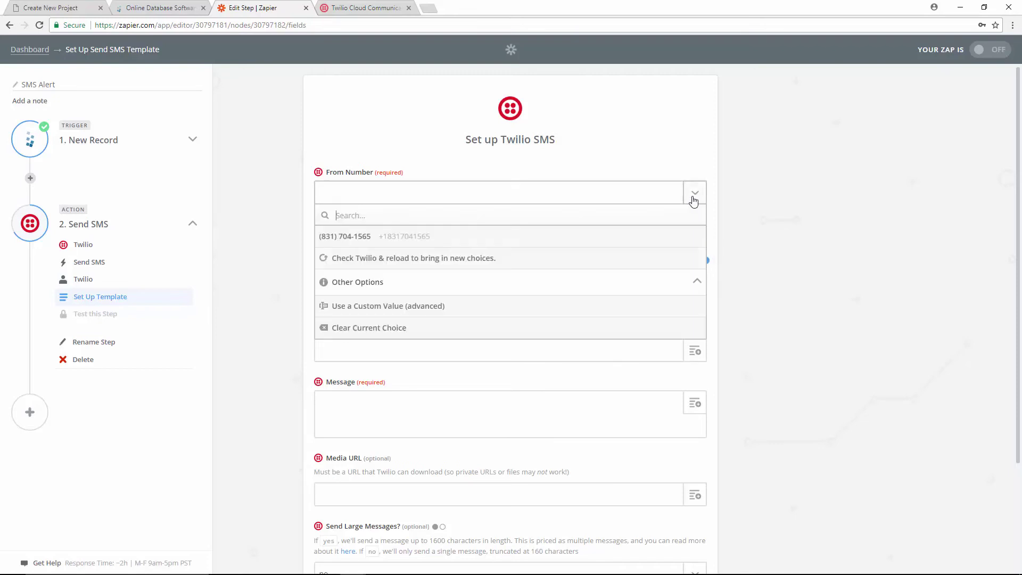
left_click(381, 238)
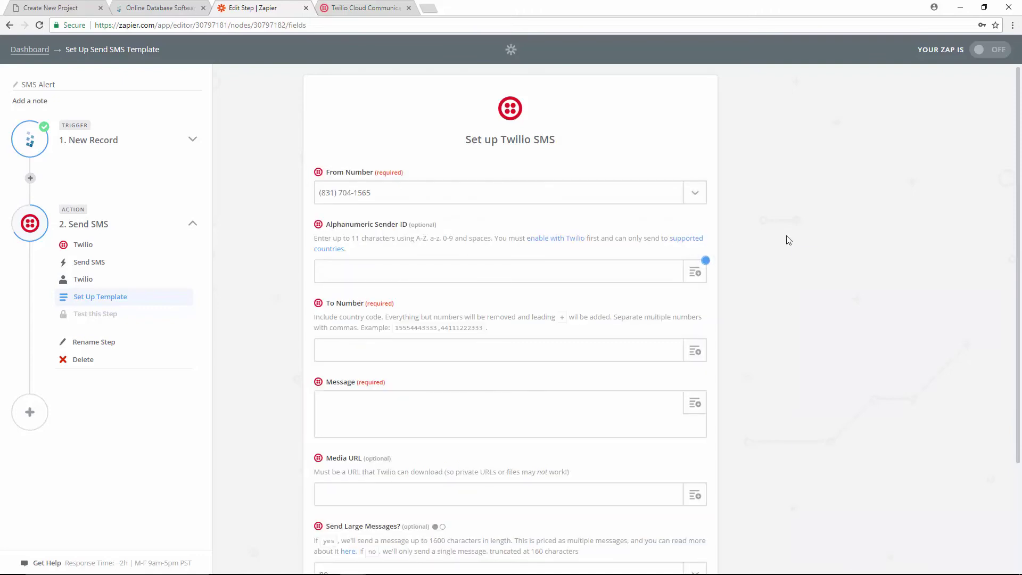
scroll(527, 258, "down", 2)
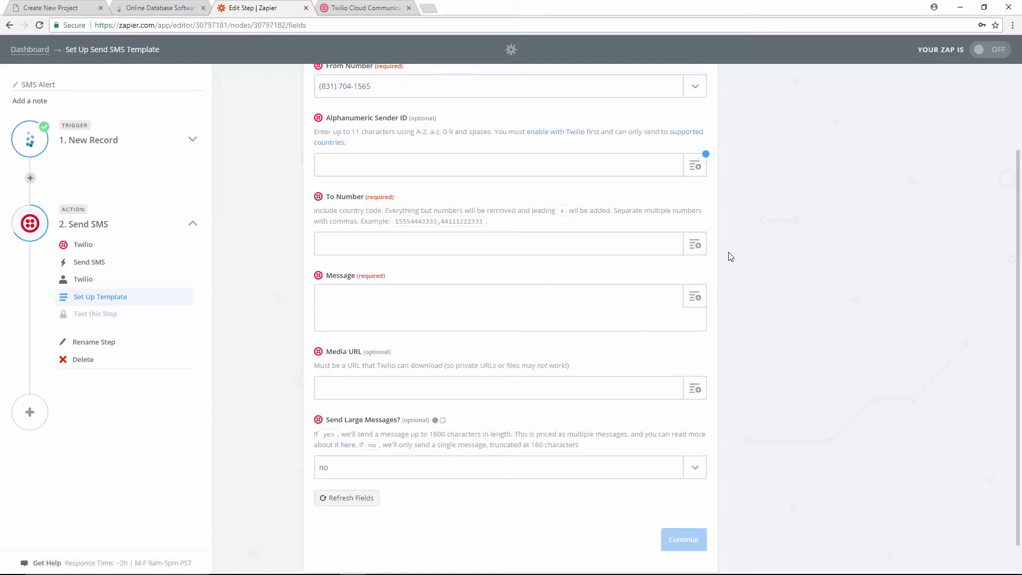
- Fill To Number with the Step 1 Caspio record's Assign_to_phone field
left_click(695, 245)
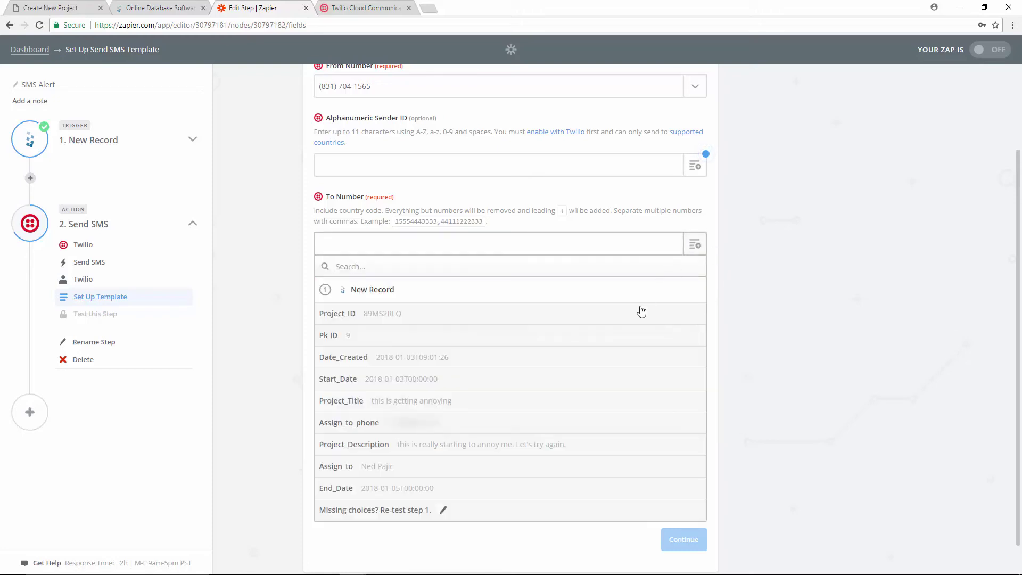
left_click(354, 424)
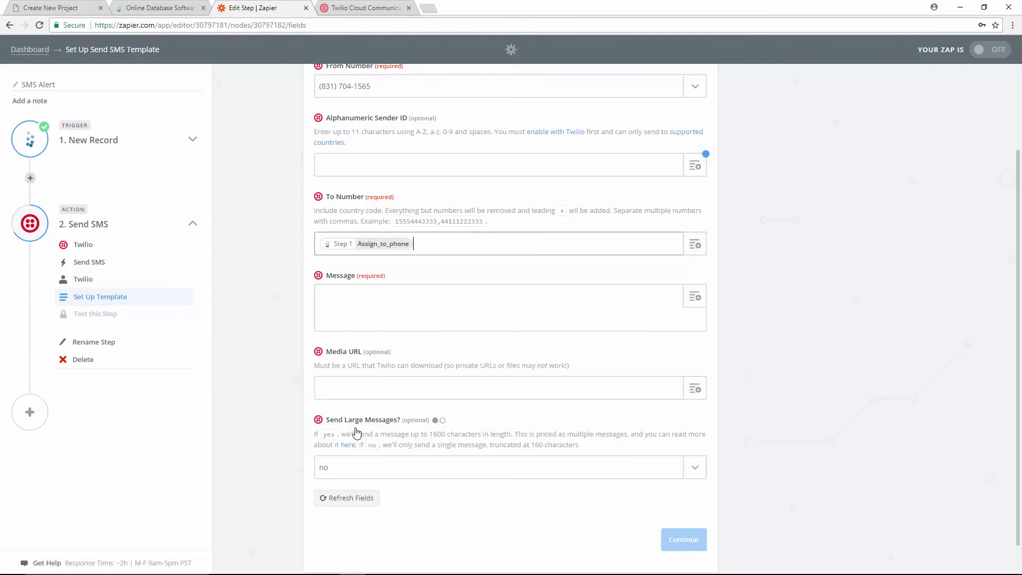
left_click(418, 306)
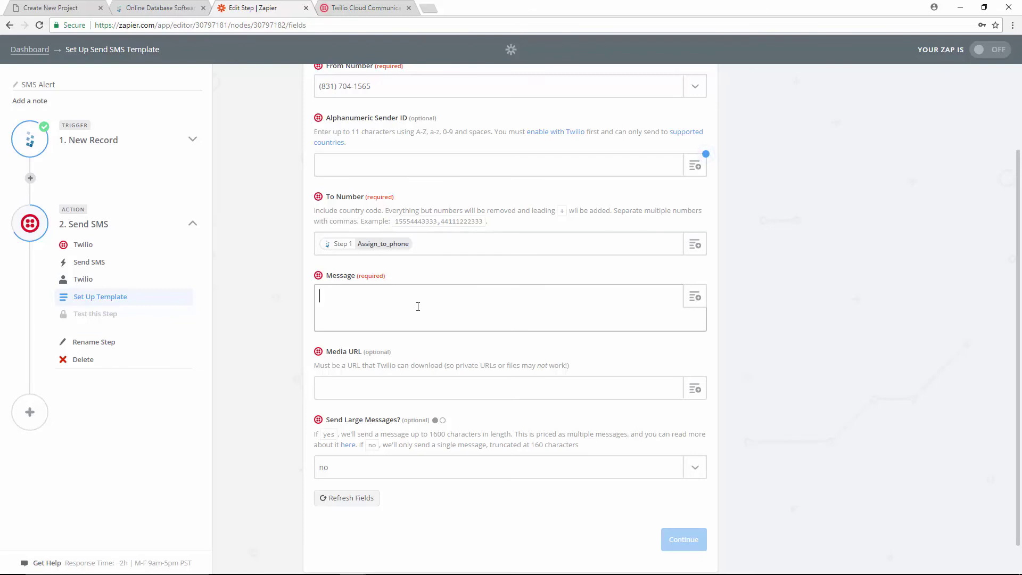
- Paste 'Login to retrieve project info.' as the SMS message and continue to testing
type("Login to retrieve project info.")
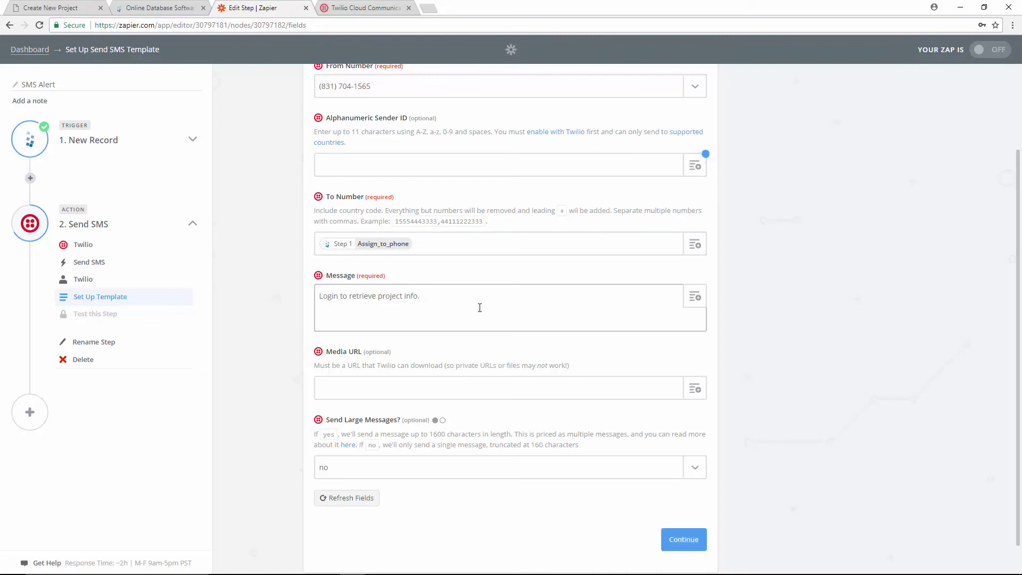
left_click(695, 303)
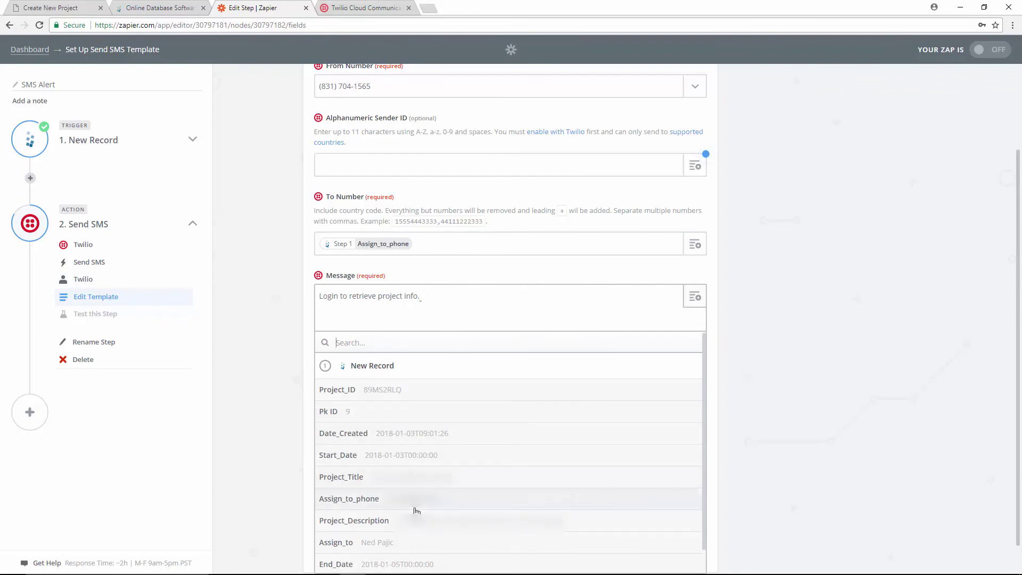
left_click(765, 413)
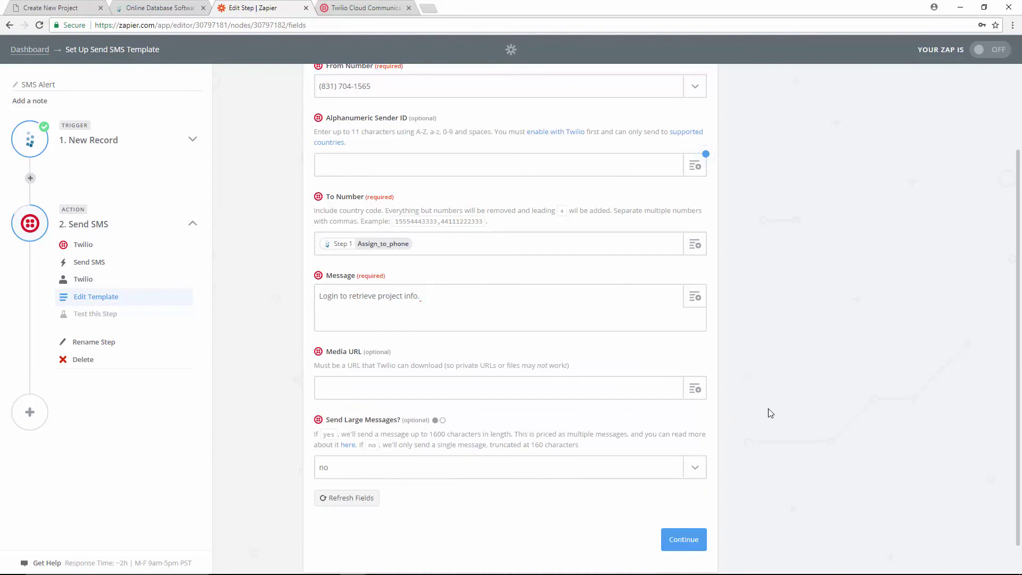
left_click(684, 540)
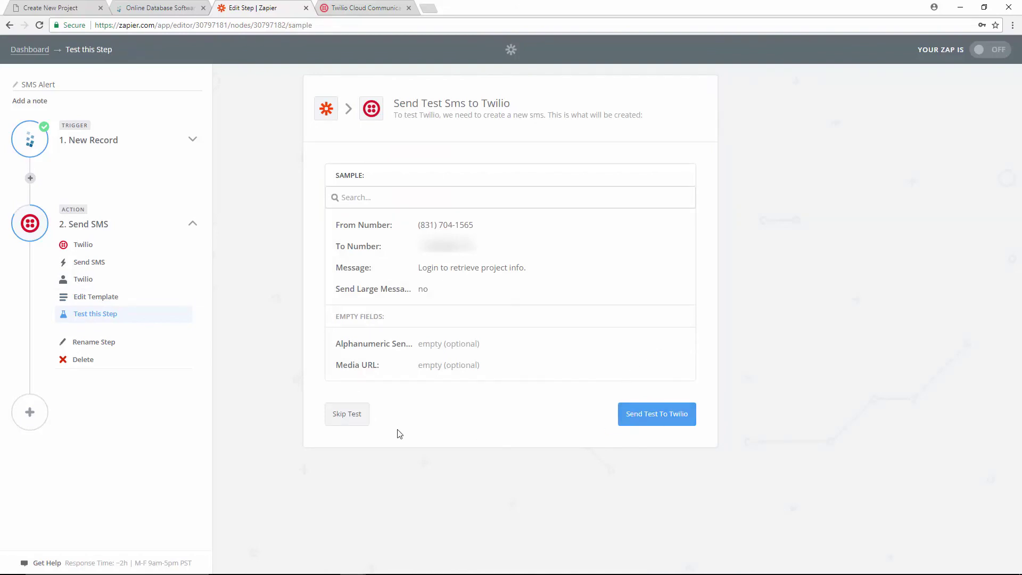
- Skip the Twilio test, finish the SMS Alert Zap, and toggle it on
left_click(366, 416)
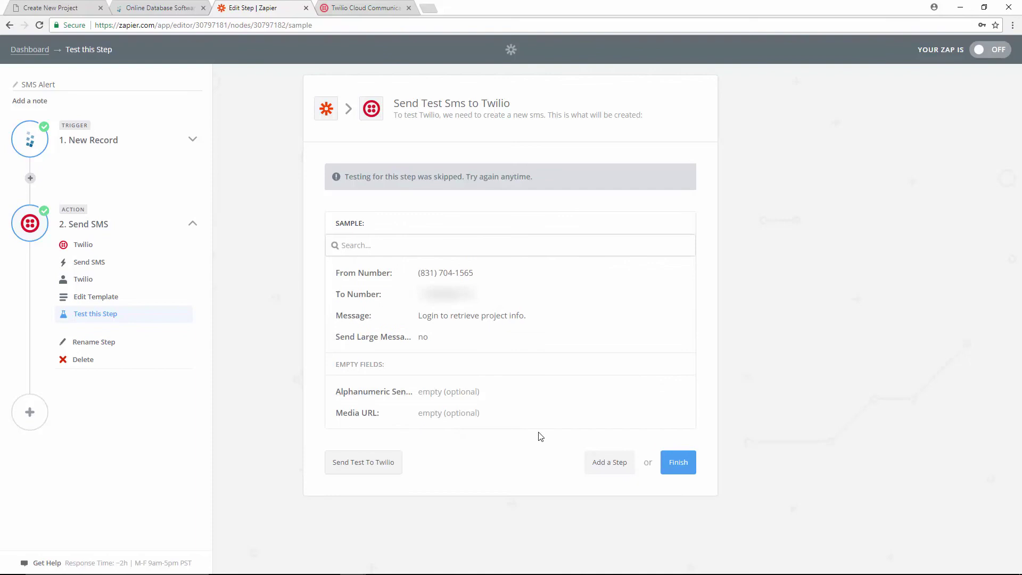
left_click(675, 461)
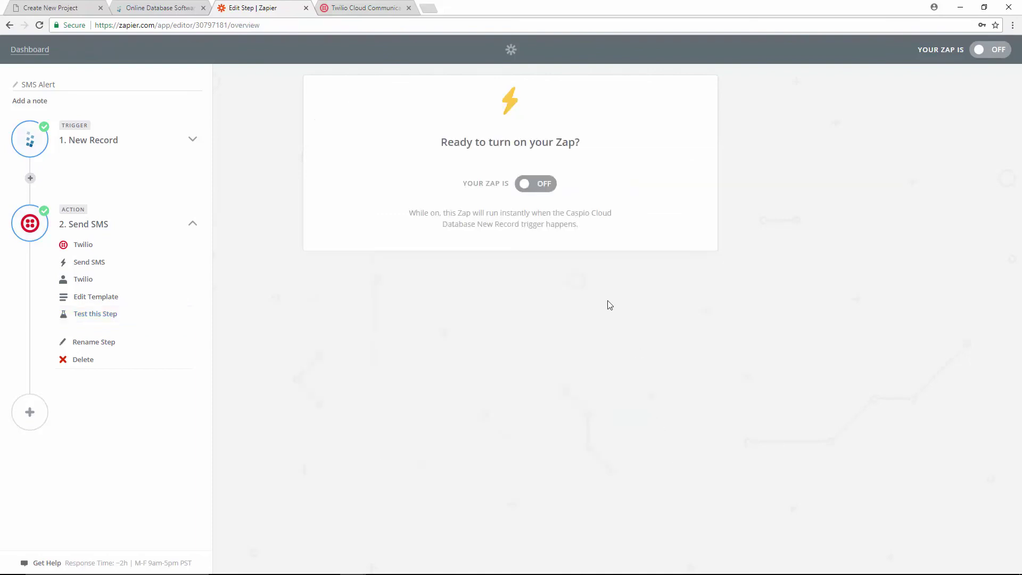
left_click(547, 187)
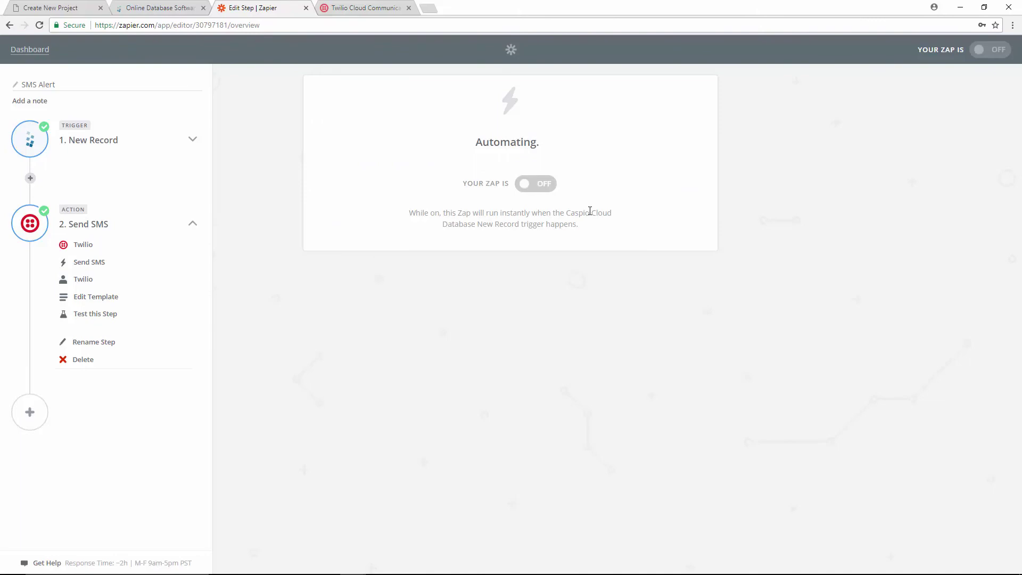
- Return to the dashboard, where SMS Alert is listed as an instant Zap switched ON
left_click(466, 257)
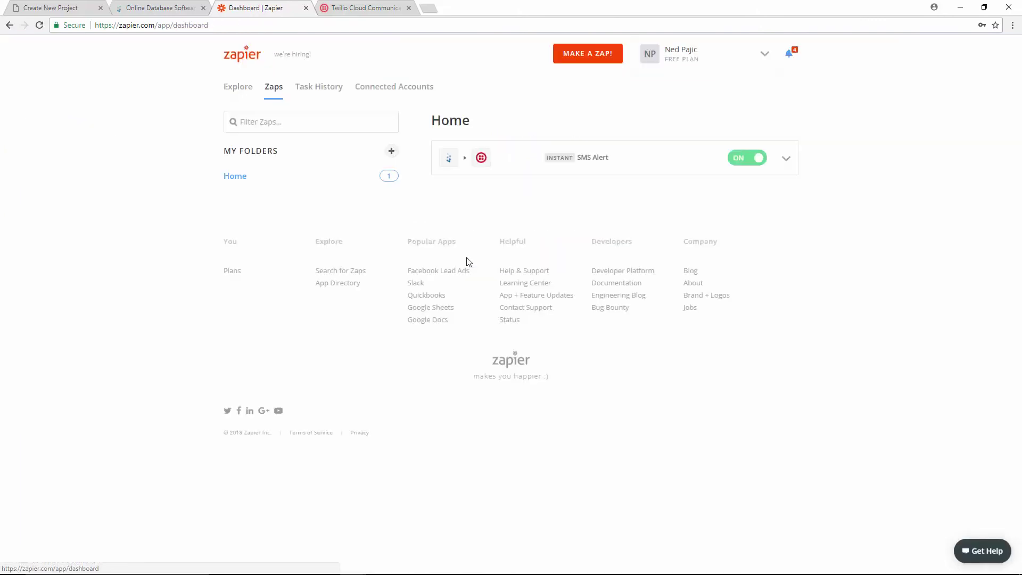